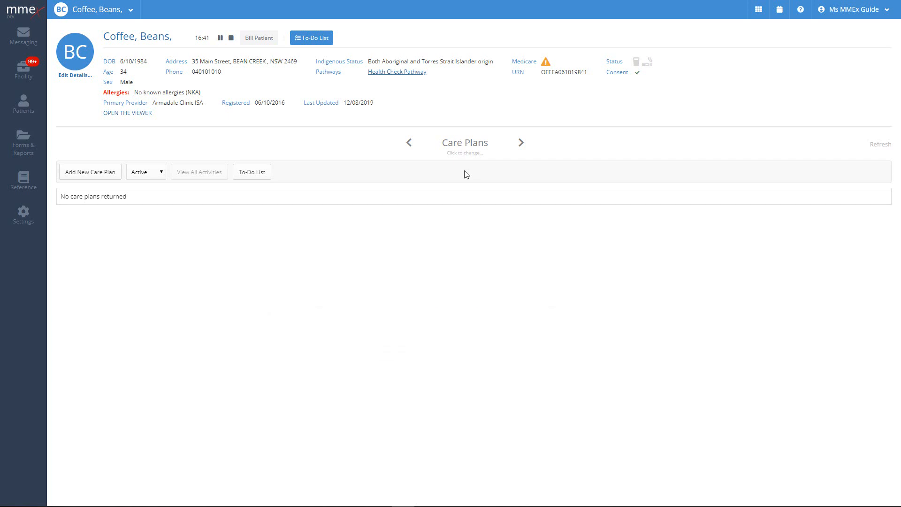
# Start adding a new care plan from the patient's empty Care Plans tab.
pyautogui.click(89, 173)
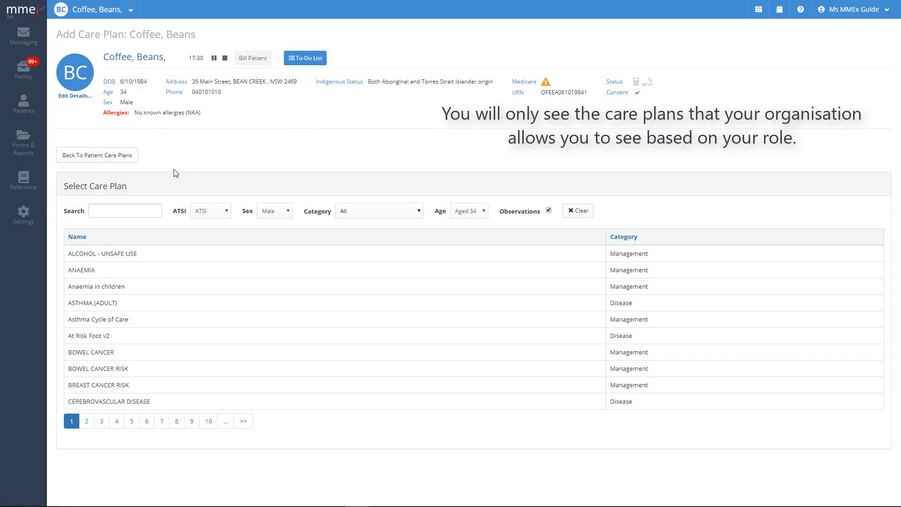
# Search the care plan templates for 'diabetes'.
pyautogui.click(119, 210)
pyautogui.write('diabetes')
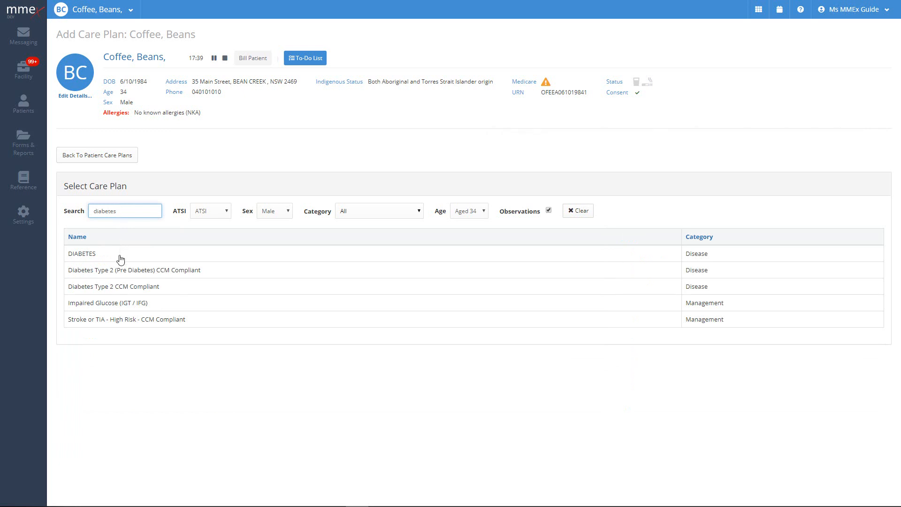
# Choose the DIABETES care plan for the patient with start date 31/08/2019.
pyautogui.click(120, 257)
pyautogui.click(120, 259)
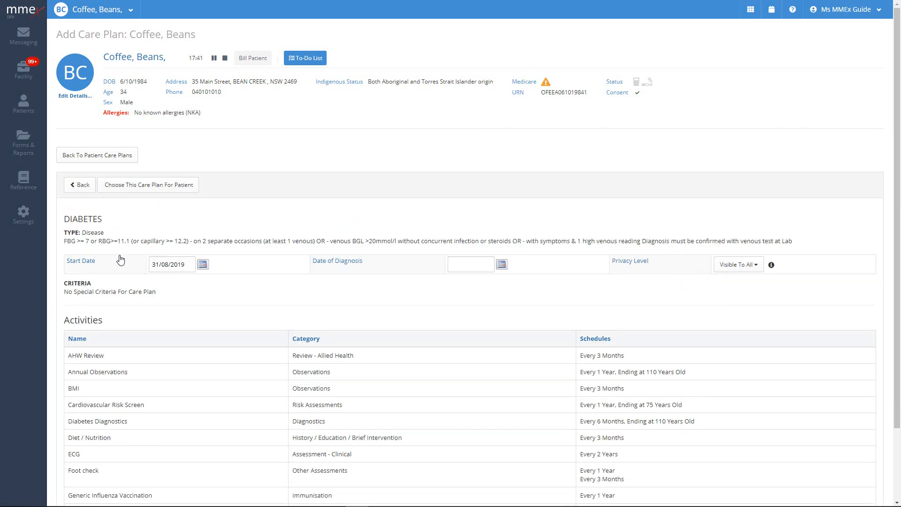
pyautogui.scroll(-3, 258, 252)
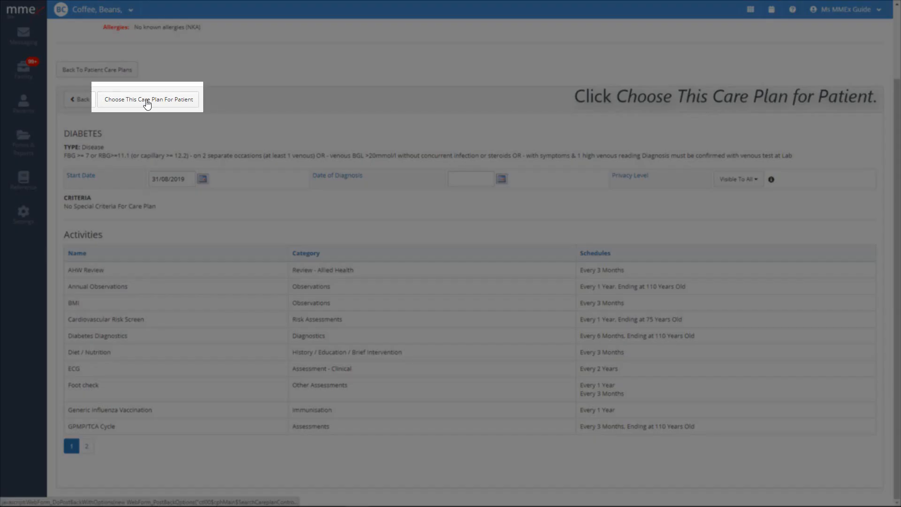
pyautogui.click(147, 102)
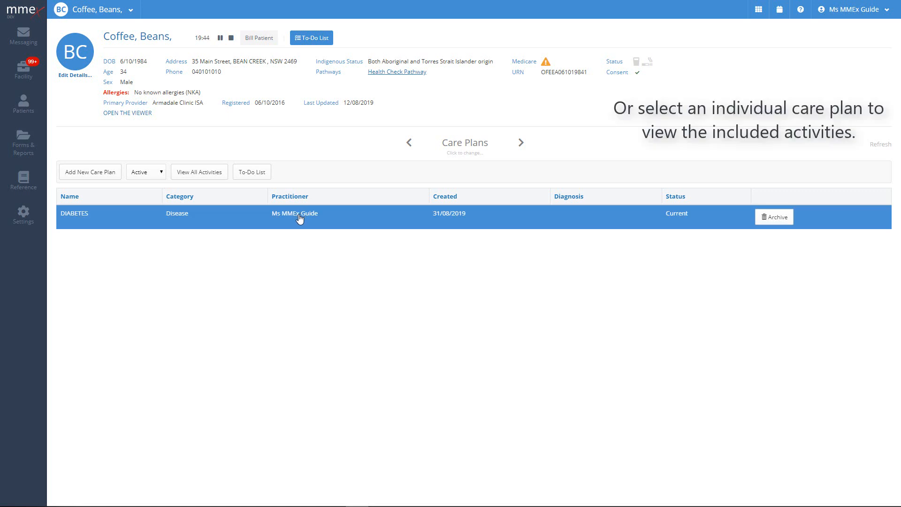
# Open the DIABETES care plan's 2019–2020 activity schedule grid.
pyautogui.click(299, 218)
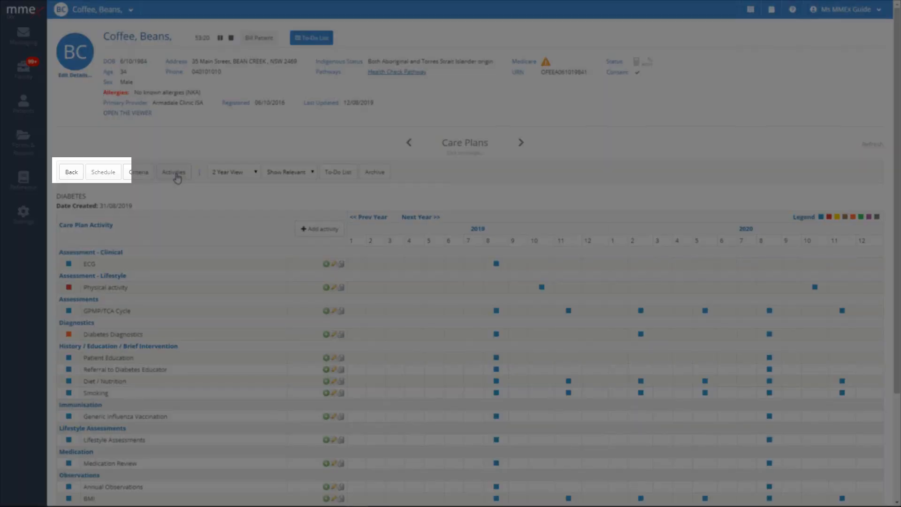
pyautogui.click(174, 173)
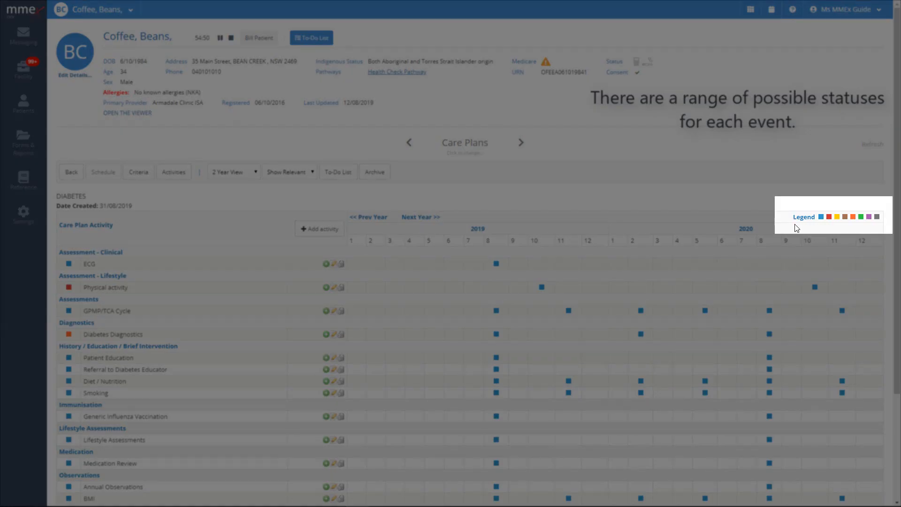
pyautogui.moveTo(820, 222)
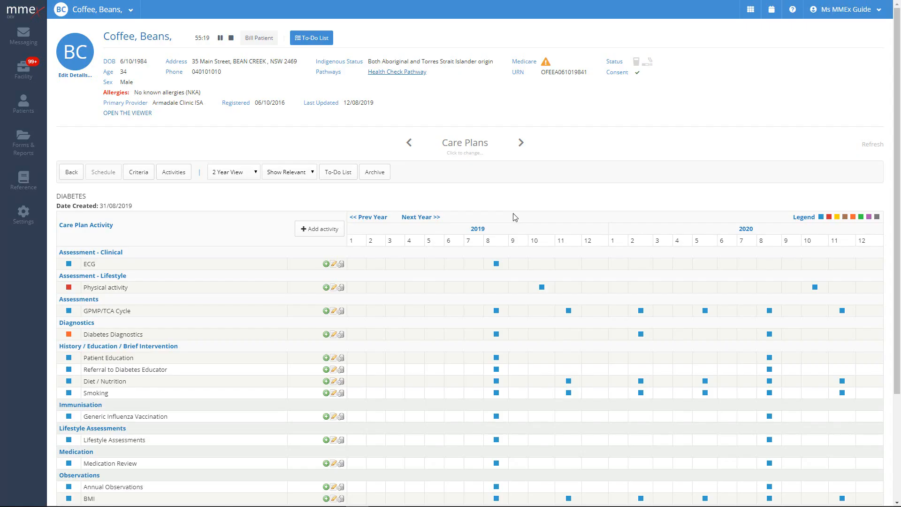
pyautogui.moveTo(69, 266)
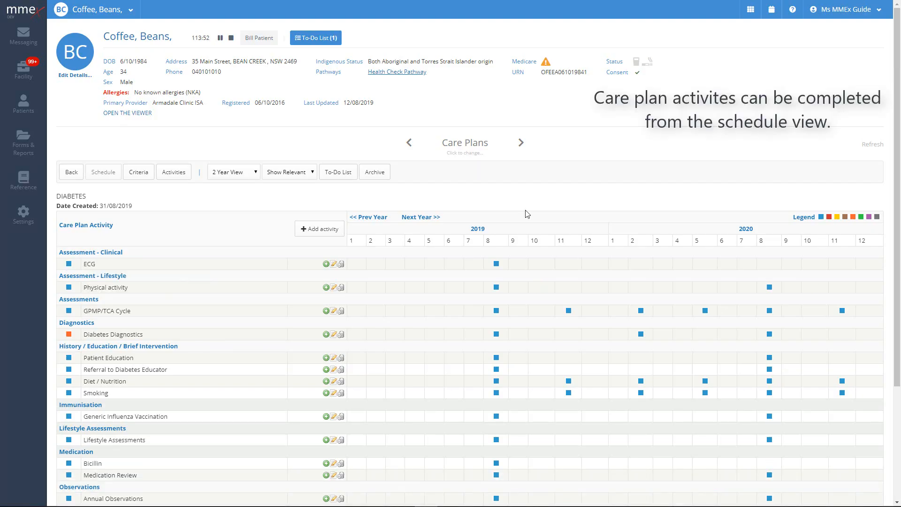
# Save the August 2019 ECG activity due 31/08/2019 as completed.
pyautogui.click(496, 264)
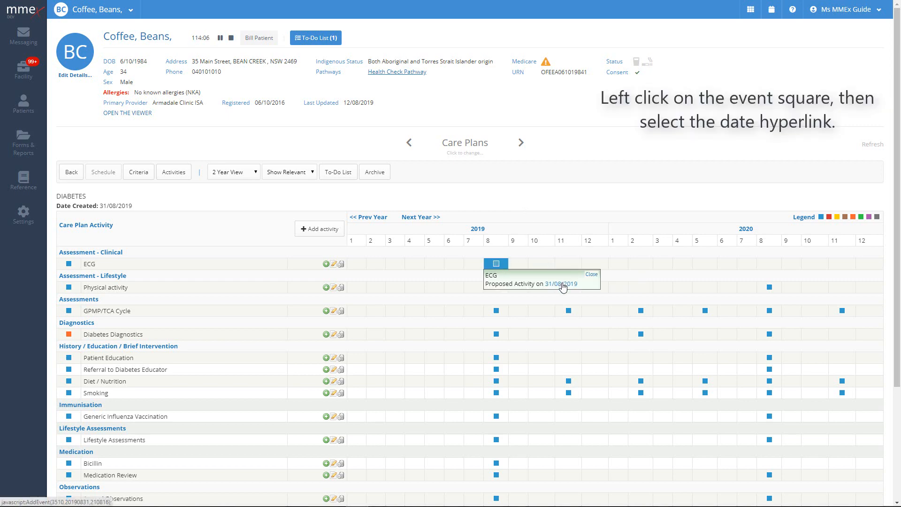
pyautogui.click(563, 284)
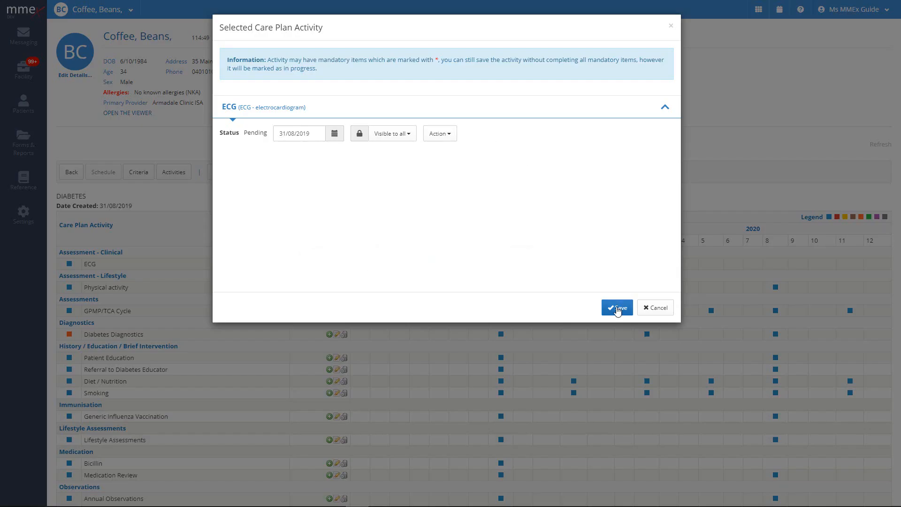
pyautogui.click(618, 309)
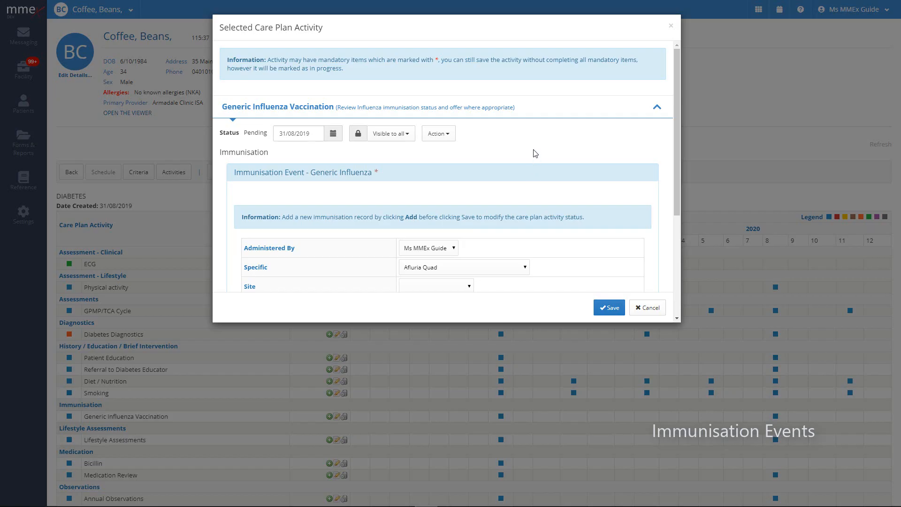
pyautogui.scroll(-2, 533, 155)
pyautogui.click(469, 123)
pyautogui.click(441, 164)
pyautogui.click(444, 141)
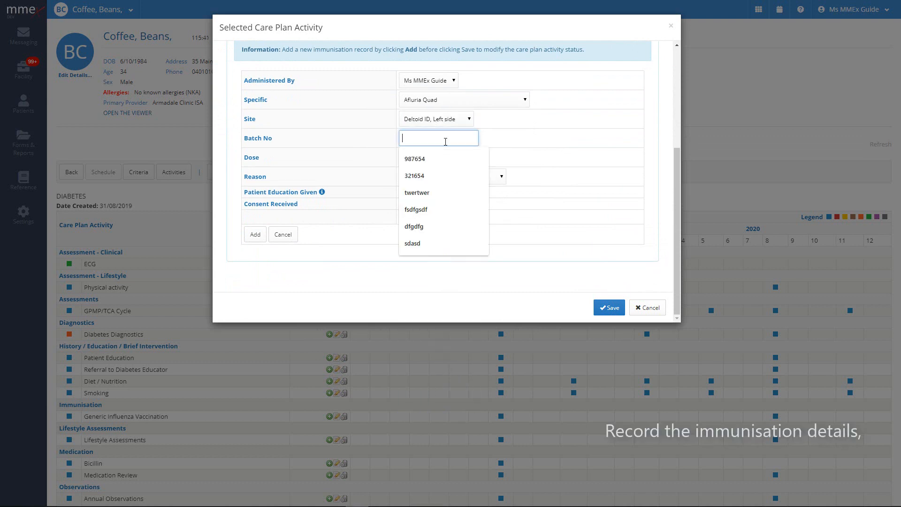
pyautogui.click(432, 157)
pyautogui.write('1')
pyautogui.click(454, 180)
pyautogui.click(429, 252)
pyautogui.click(257, 235)
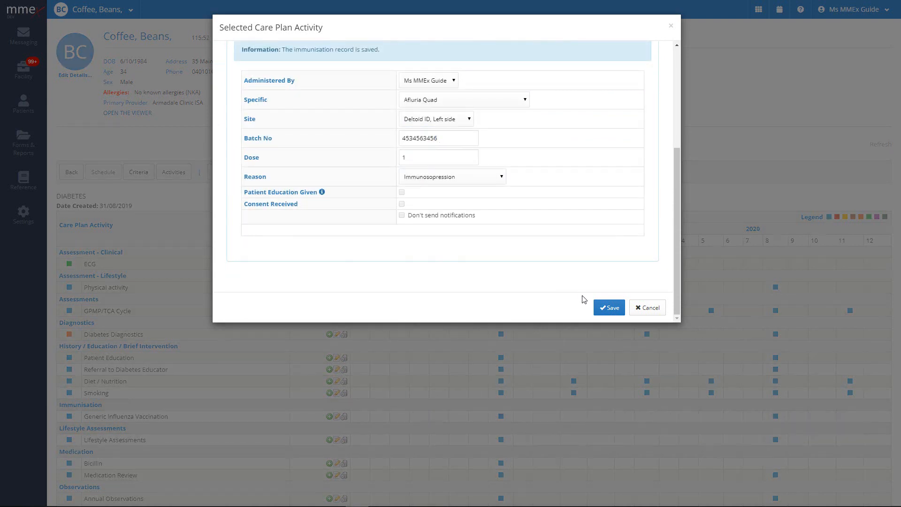
pyautogui.click(610, 308)
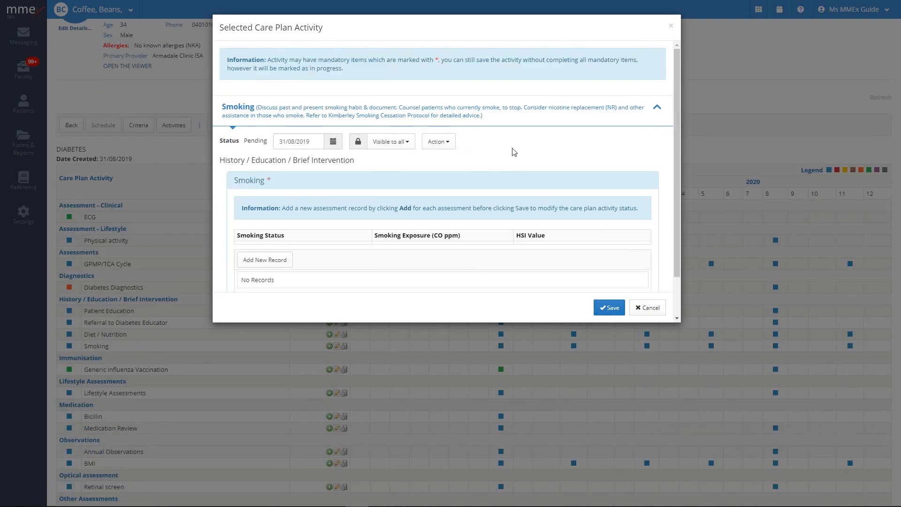
# Add a Never Smoked record to the Smoking activity and save it.
pyautogui.click(265, 260)
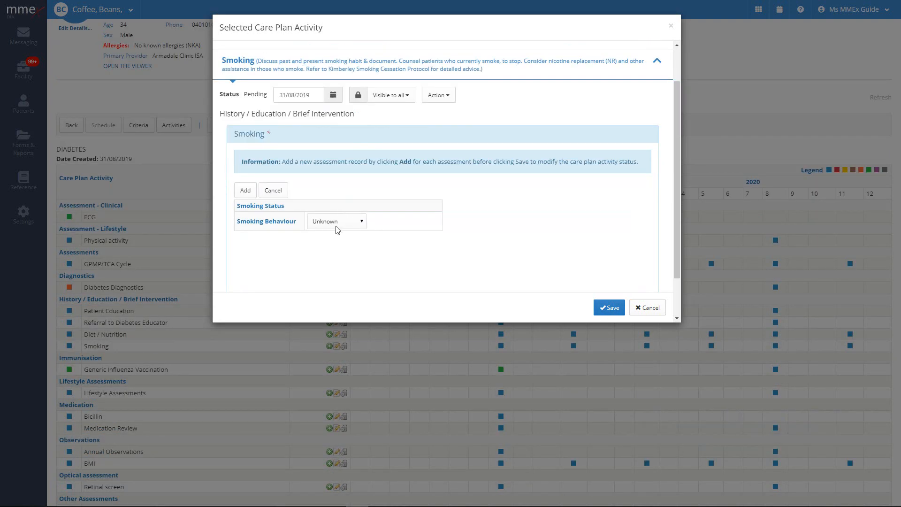
pyautogui.click(352, 222)
pyautogui.click(346, 238)
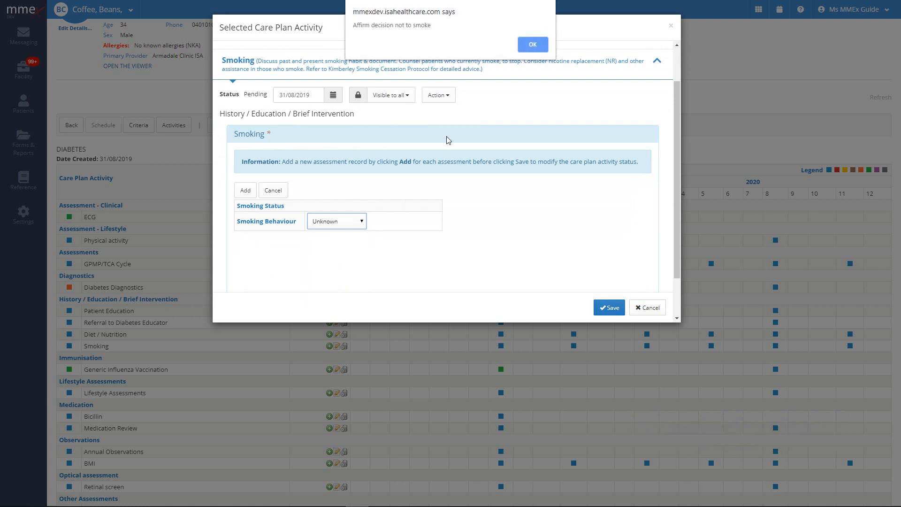
pyautogui.click(528, 40)
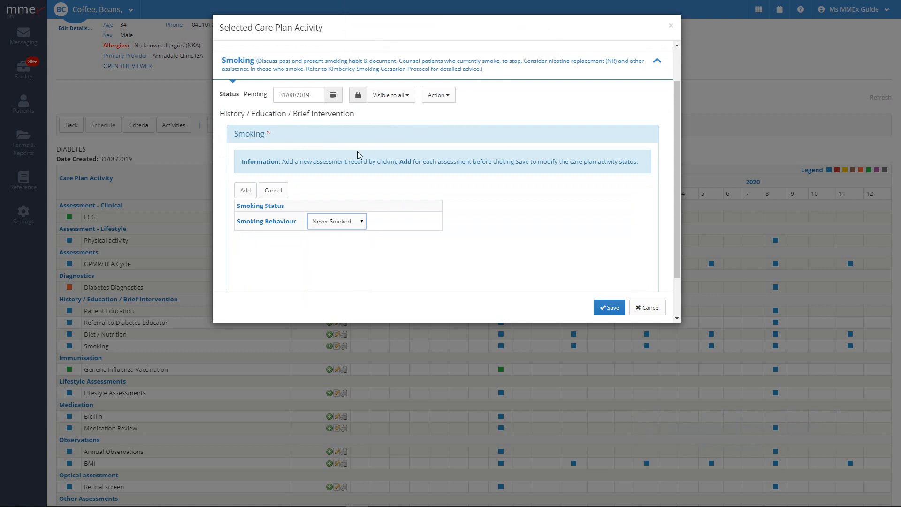
pyautogui.click(245, 190)
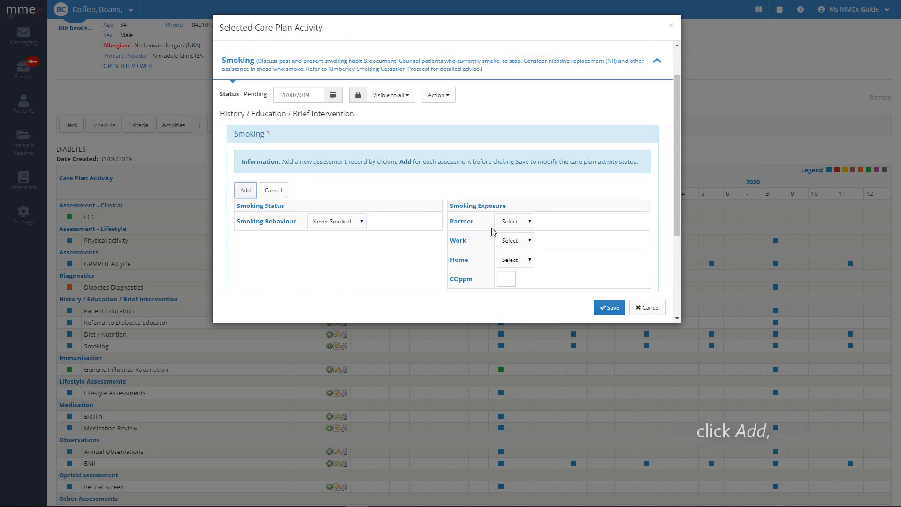
pyautogui.click(608, 309)
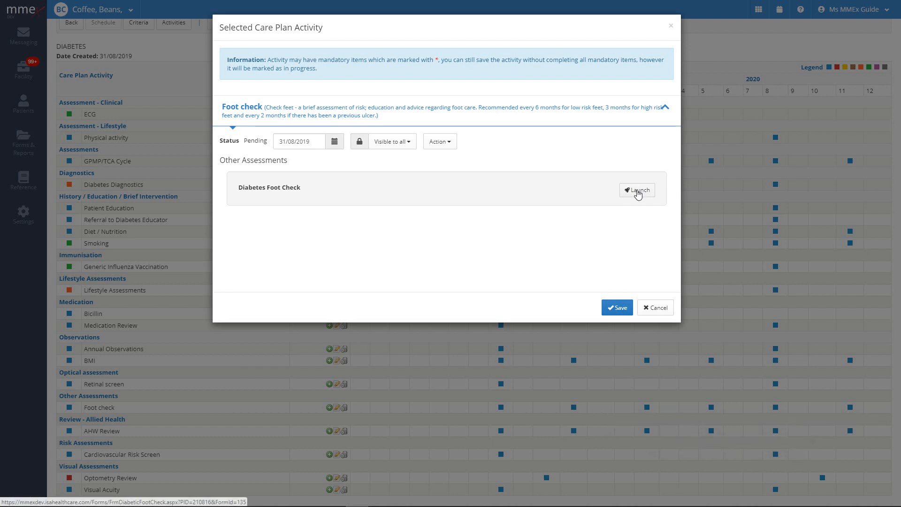
# Save the Foot check, then record height 170, weight 75, BP 115/75 and waist 89.
pyautogui.click(617, 310)
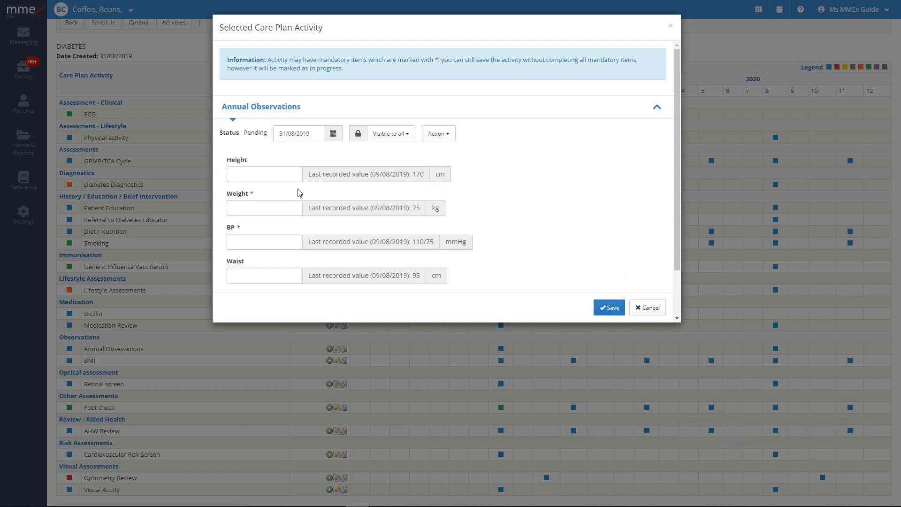
pyautogui.click(261, 177)
pyautogui.write('170')
pyautogui.click(238, 207)
pyautogui.write('75')
pyautogui.click(276, 238)
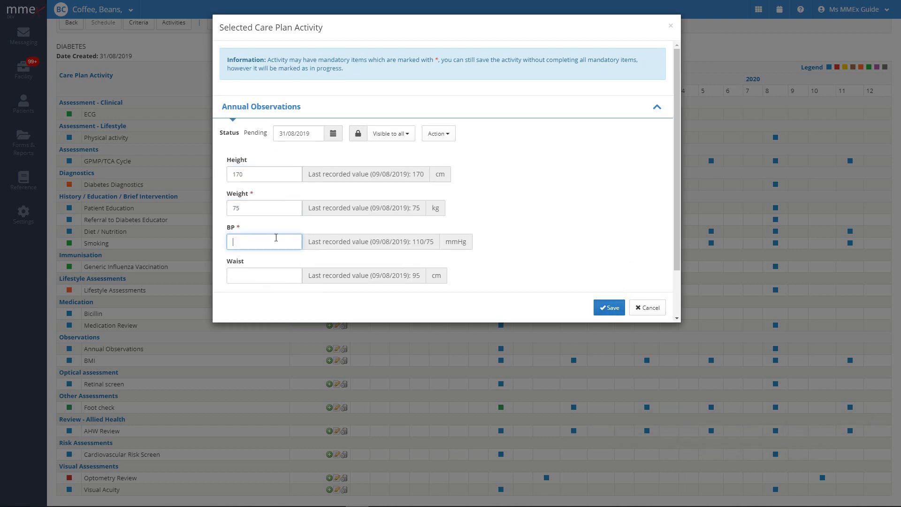
pyautogui.write('115/75')
pyautogui.click(270, 277)
pyautogui.write('89')
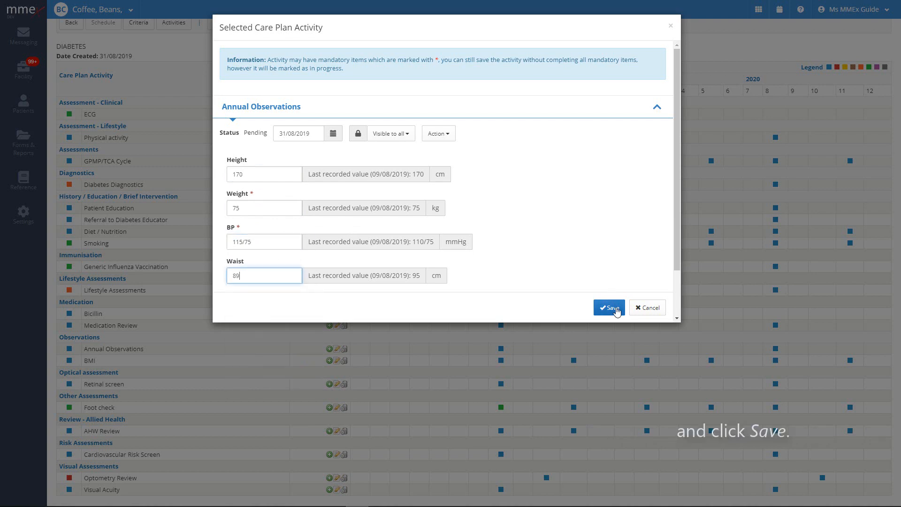
pyautogui.click(617, 309)
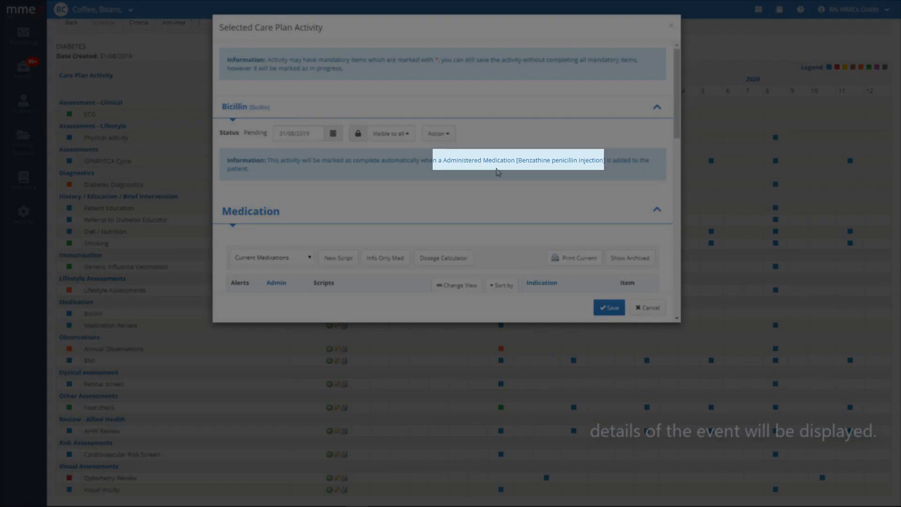
# Complete Bicillin by recording an administered penicillin dose of 1 Unit(s).
pyautogui.scroll(-2, 519, 236)
pyautogui.click(634, 215)
pyautogui.click(607, 275)
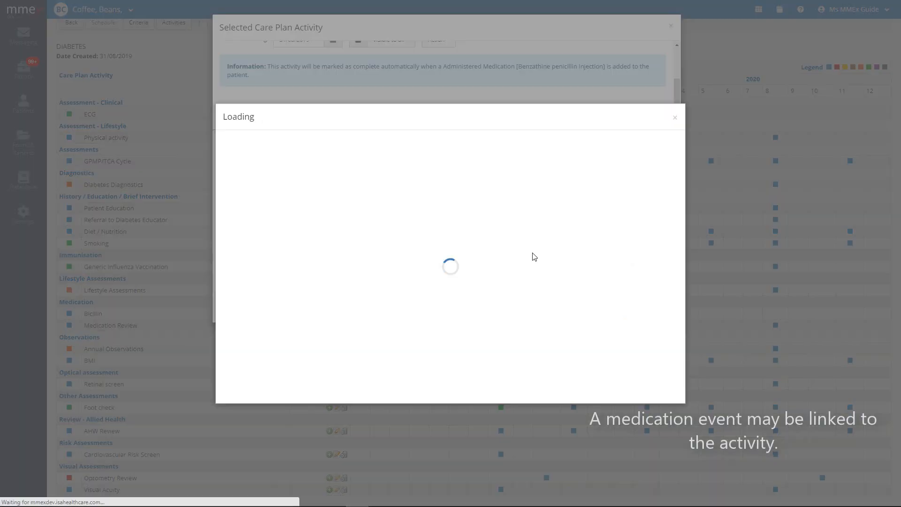
pyautogui.scroll(-2, 473, 265)
pyautogui.click(334, 285)
pyautogui.write('1')
pyautogui.click(378, 285)
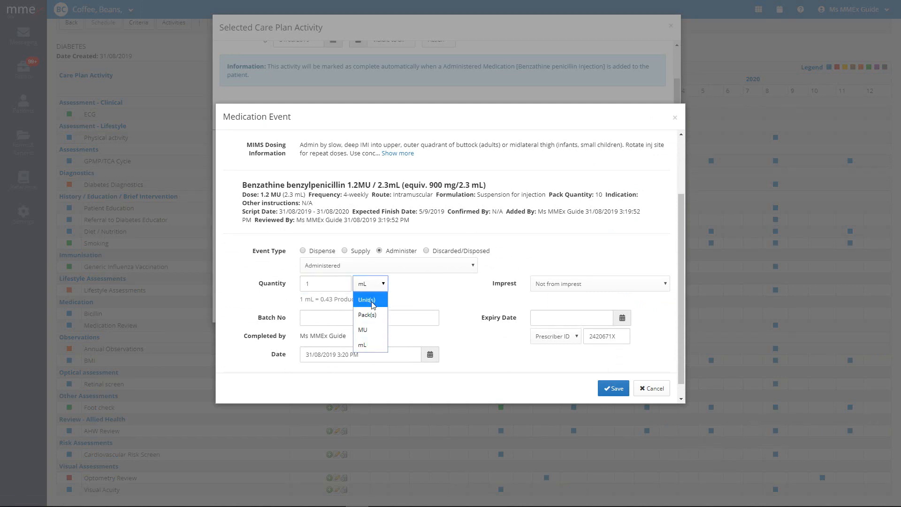
pyautogui.click(372, 301)
pyautogui.click(614, 397)
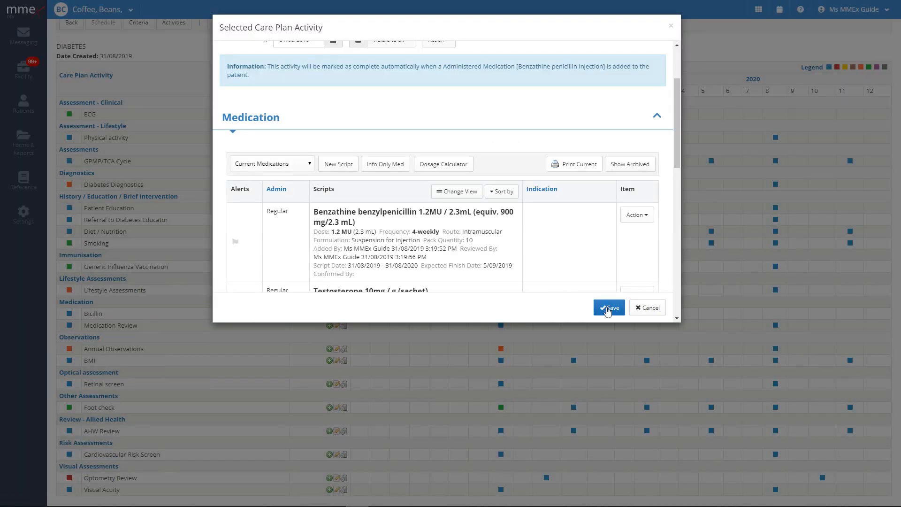
pyautogui.click(609, 309)
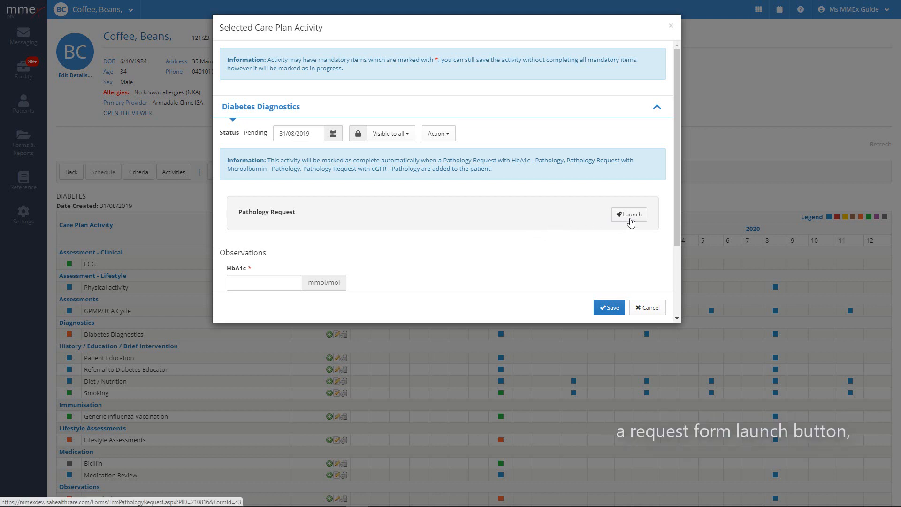
# Scroll through the Diabetes Diagnostics activity's fields.
pyautogui.scroll(-2, 631, 222)
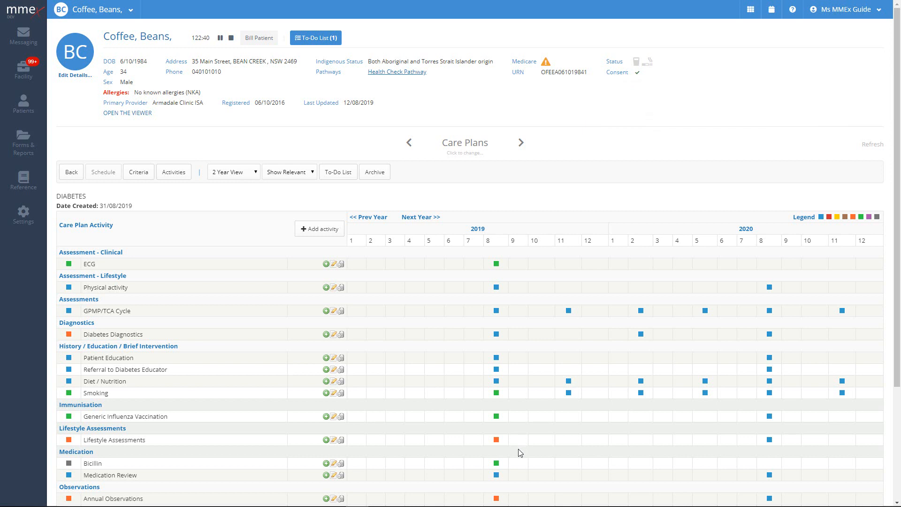
# Override-complete Lifestyle Assessments with the reason 'Demonstration'.
pyautogui.moveTo(497, 445)
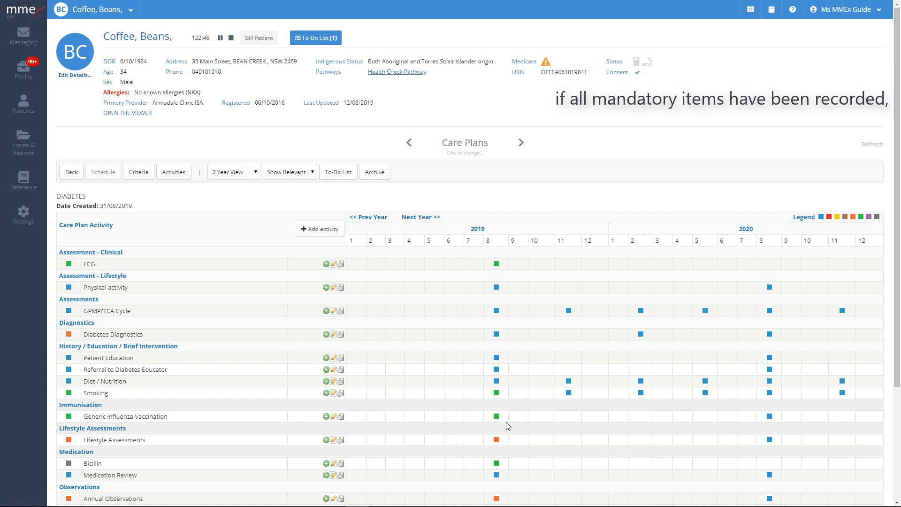
pyautogui.moveTo(497, 418)
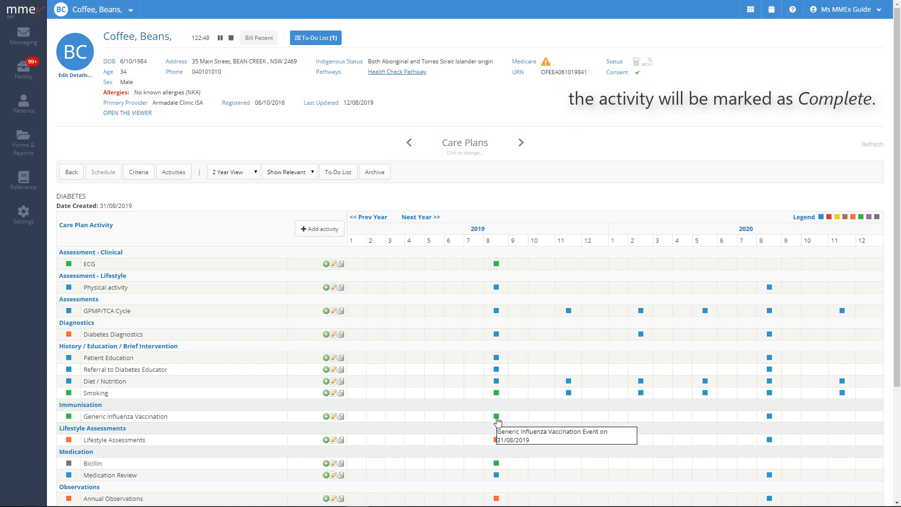
pyautogui.click(497, 440)
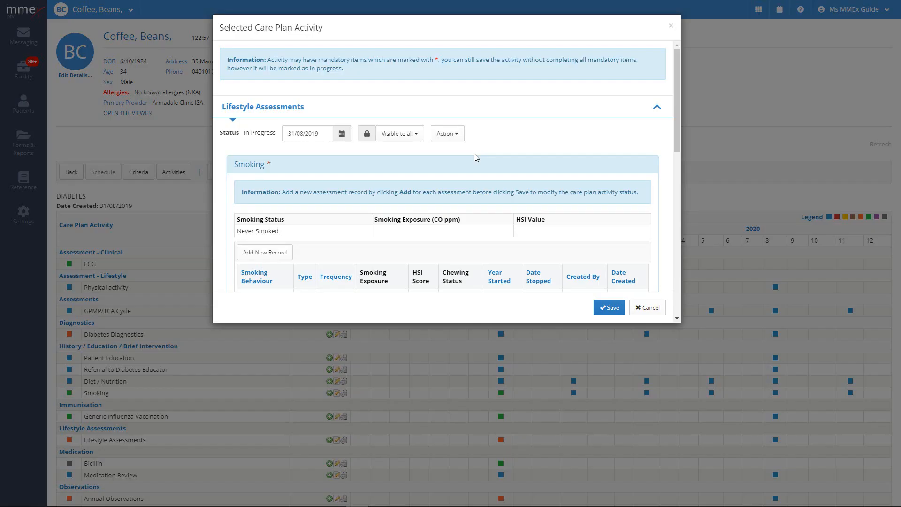
pyautogui.click(456, 136)
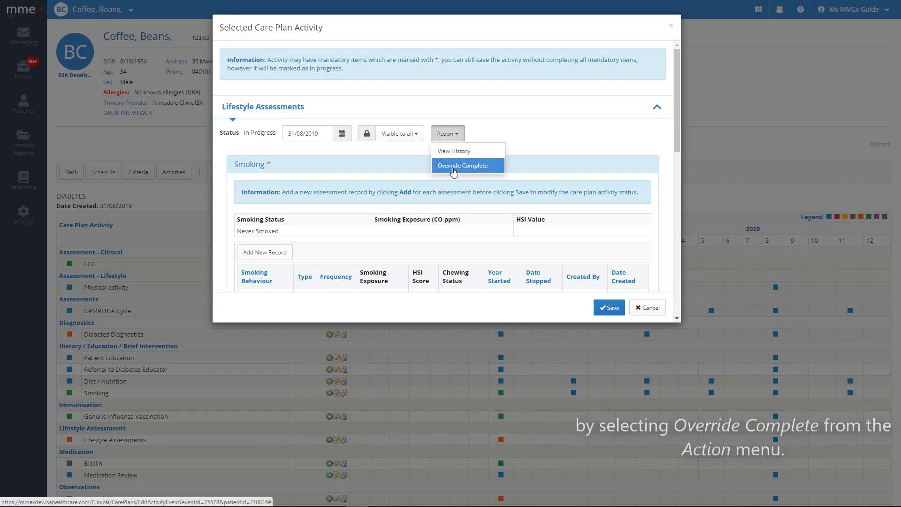
pyautogui.click(453, 167)
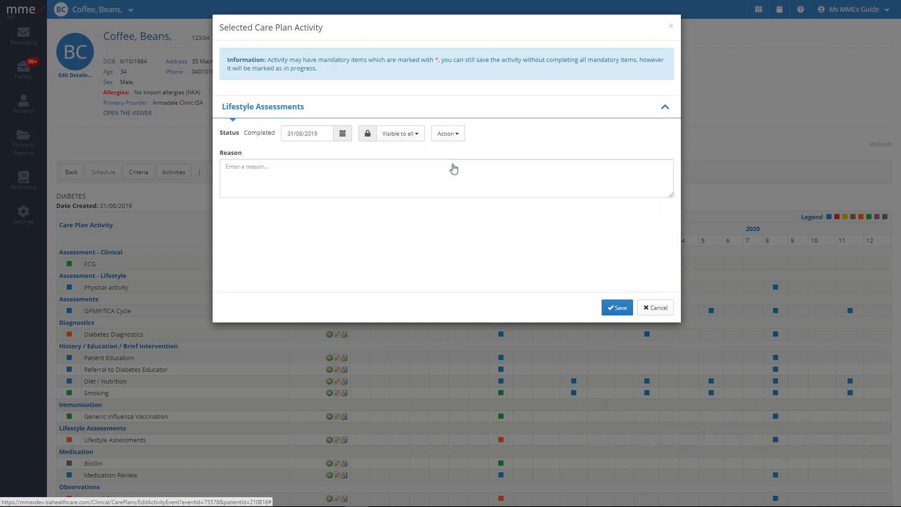
pyautogui.click(369, 175)
pyautogui.write('Demonstration')
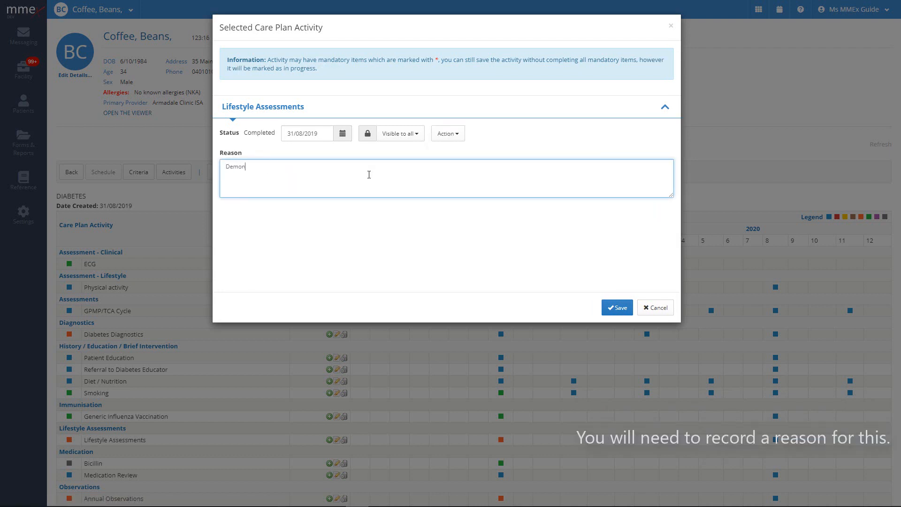
pyautogui.click(608, 308)
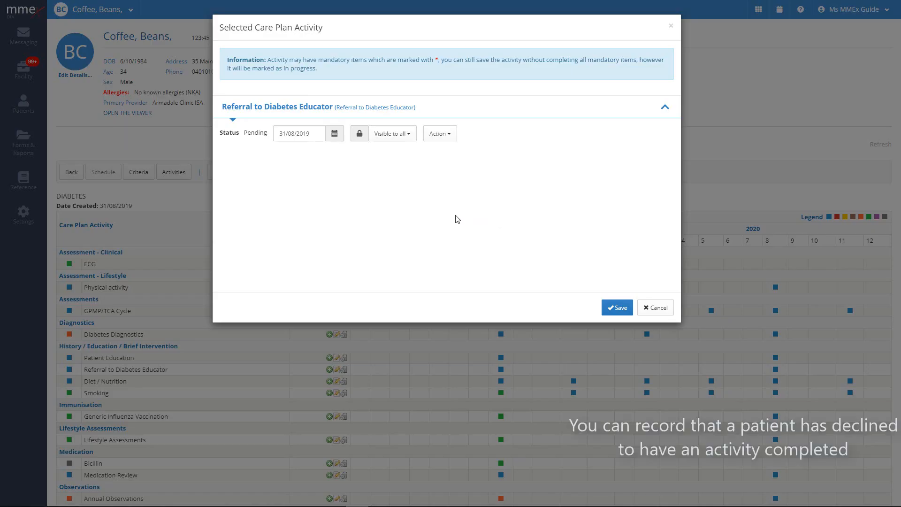
# Decline the Referral to Diabetes Educator with reason 'Did not want to attend'.
pyautogui.click(438, 135)
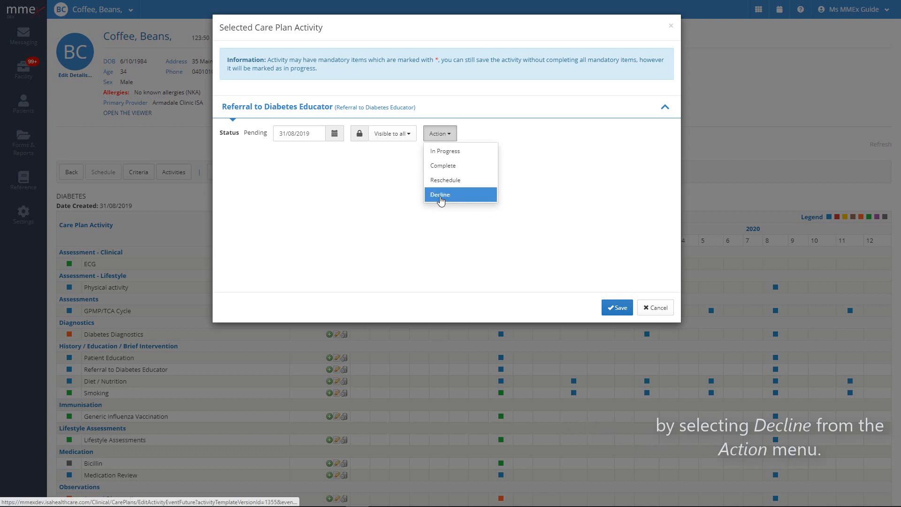
pyautogui.click(441, 195)
pyautogui.click(360, 179)
pyautogui.write('Did not want t')
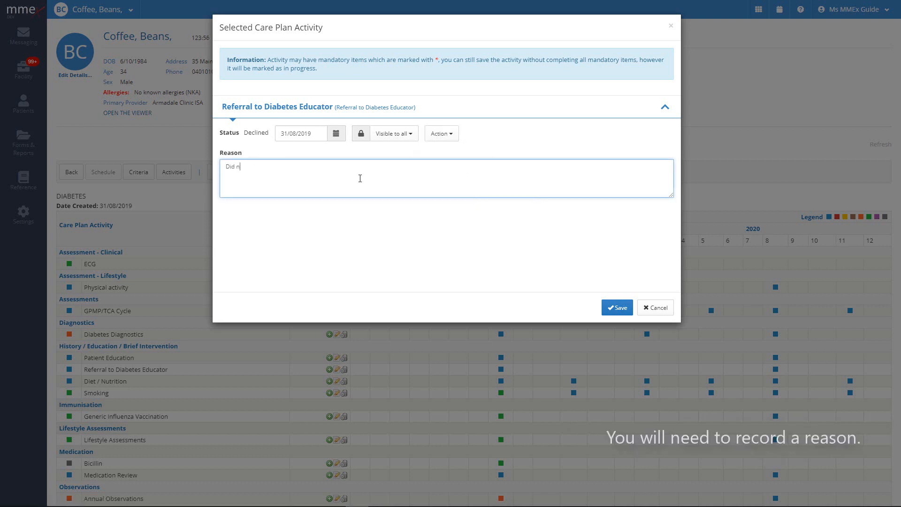
pyautogui.write('o attend')
pyautogui.click(617, 308)
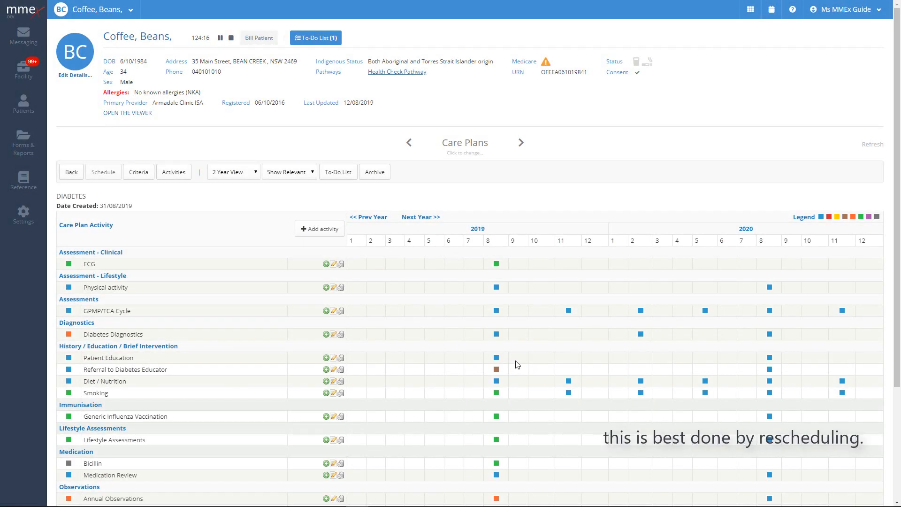
pyautogui.click(496, 287)
pyautogui.click(439, 134)
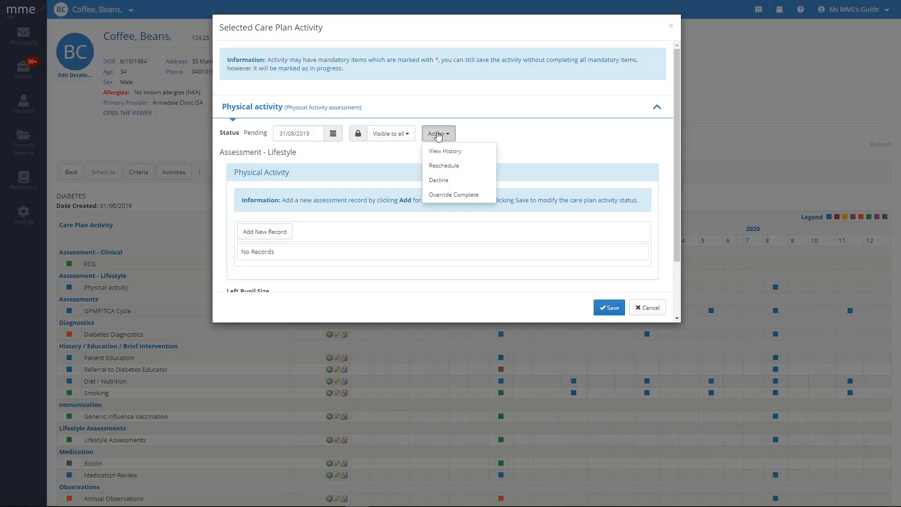
pyautogui.click(436, 167)
pyautogui.click(308, 168)
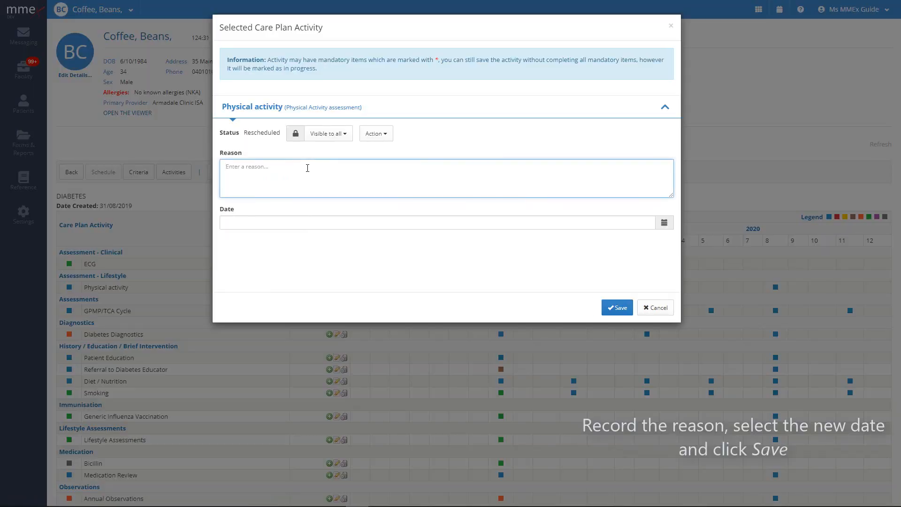
pyautogui.write('Going on holidays')
pyautogui.click(664, 222)
pyautogui.click(663, 106)
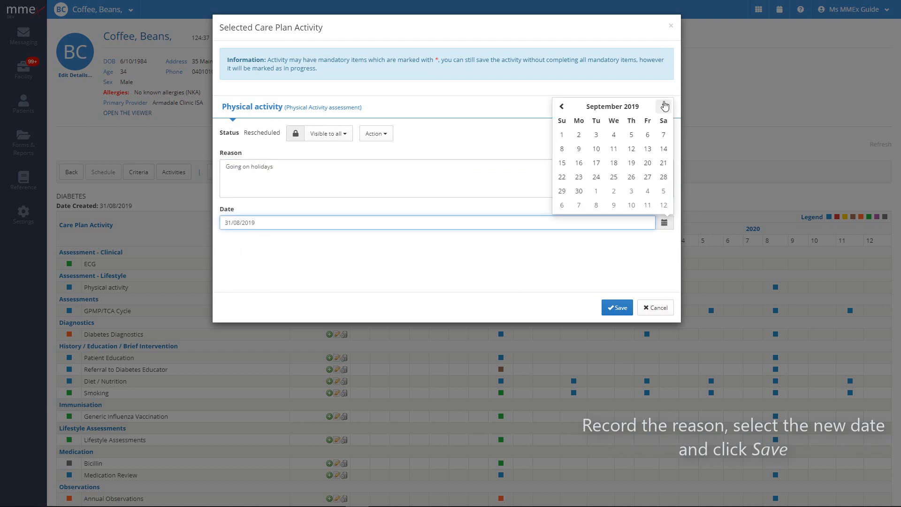
pyautogui.click(664, 106)
pyautogui.click(661, 205)
pyautogui.click(616, 308)
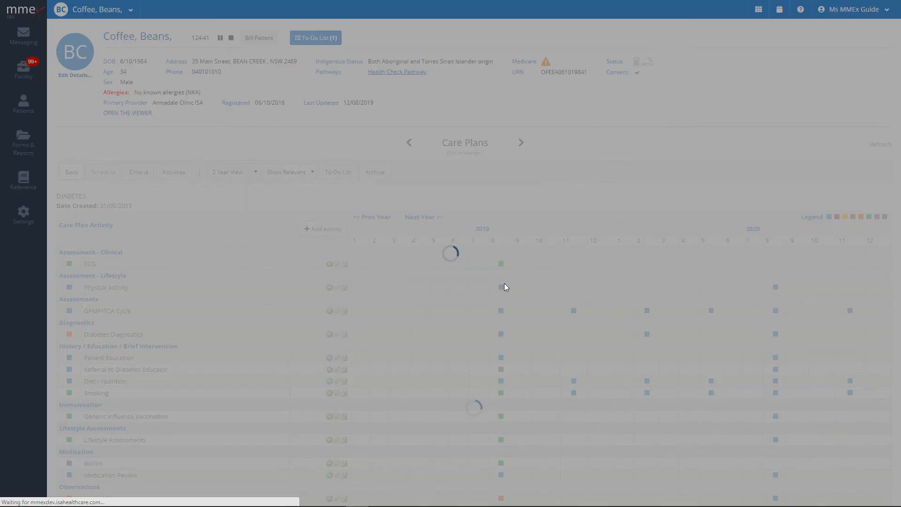
pyautogui.moveTo(496, 291)
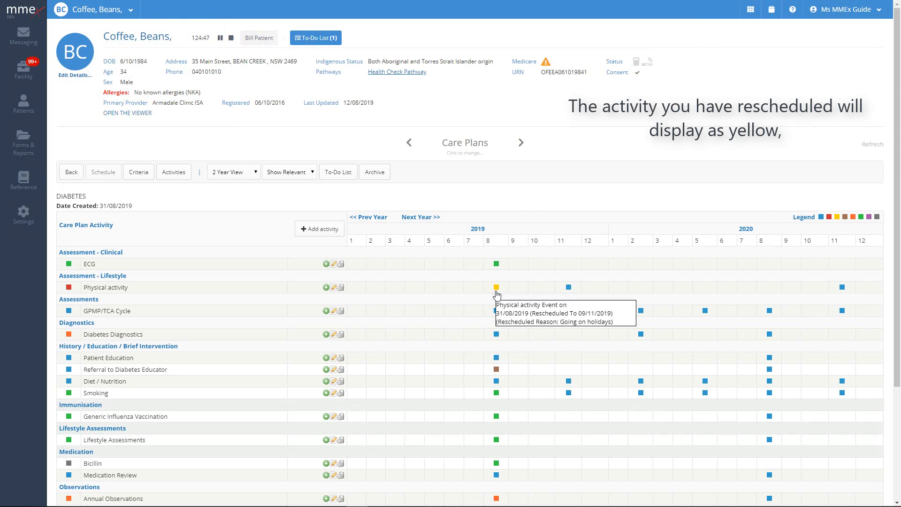
pyautogui.moveTo(570, 290)
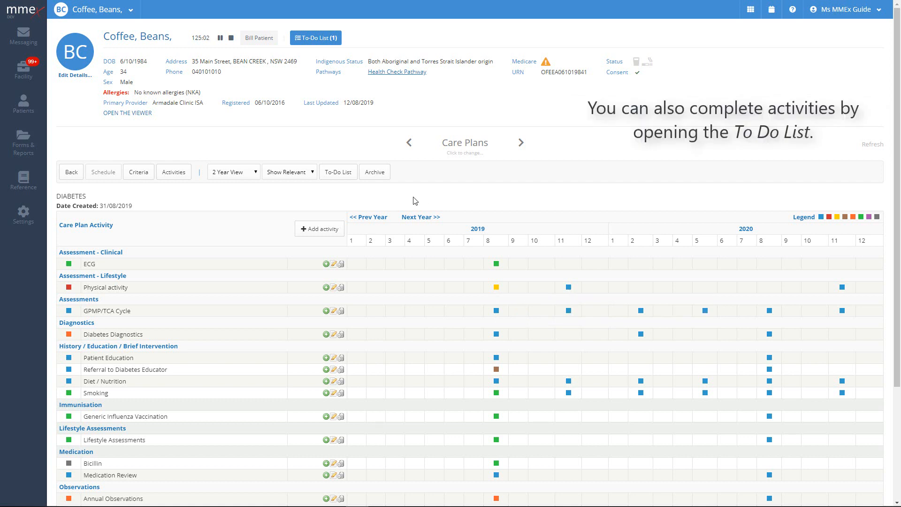
# Open the To-Do List and tick GPMP/TCA Cycle, Annual Observations and Patient Education.
pyautogui.click(334, 174)
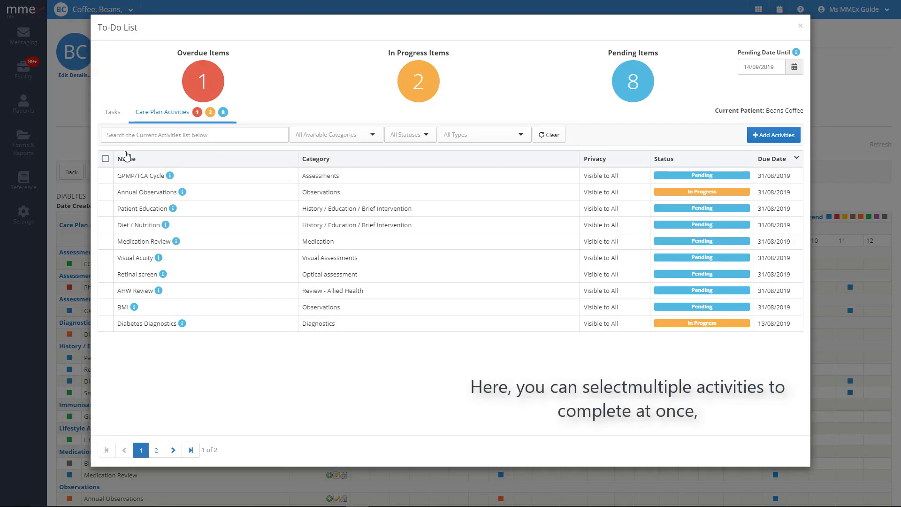
pyautogui.click(106, 175)
pyautogui.click(105, 192)
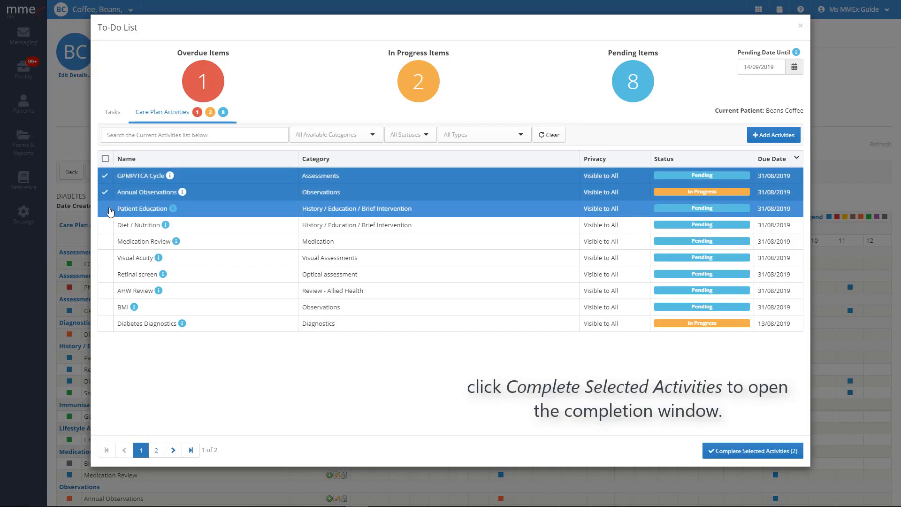
pyautogui.click(109, 210)
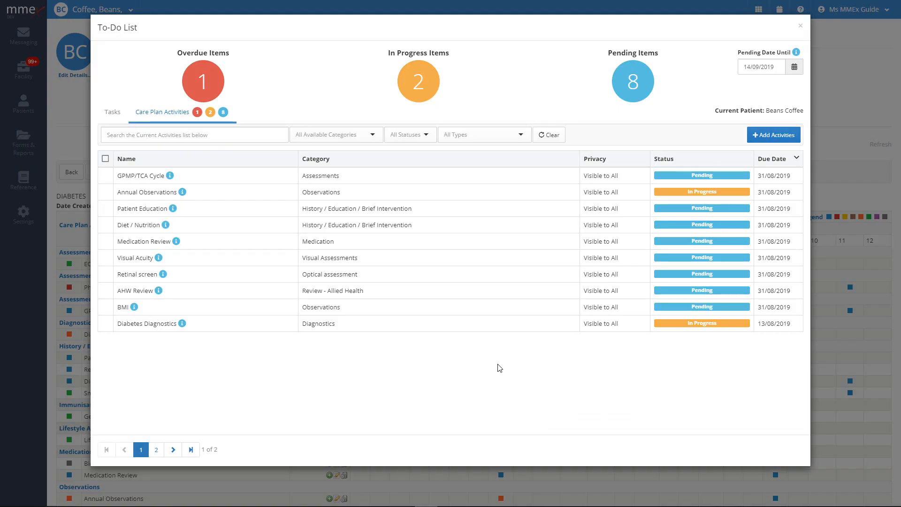
# Search 'alcohol' and add the Lifestyle Assessments Alcohol activity to the to-do list.
pyautogui.click(768, 136)
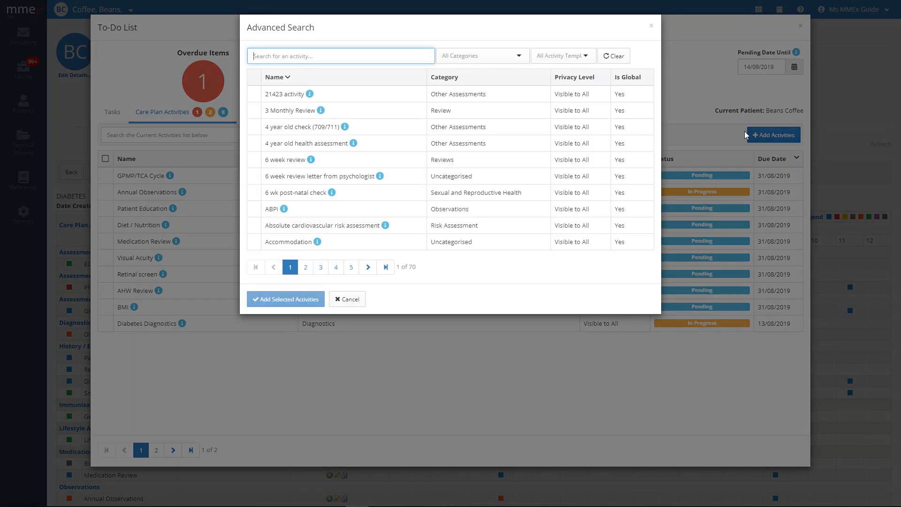
pyautogui.write('alcohol')
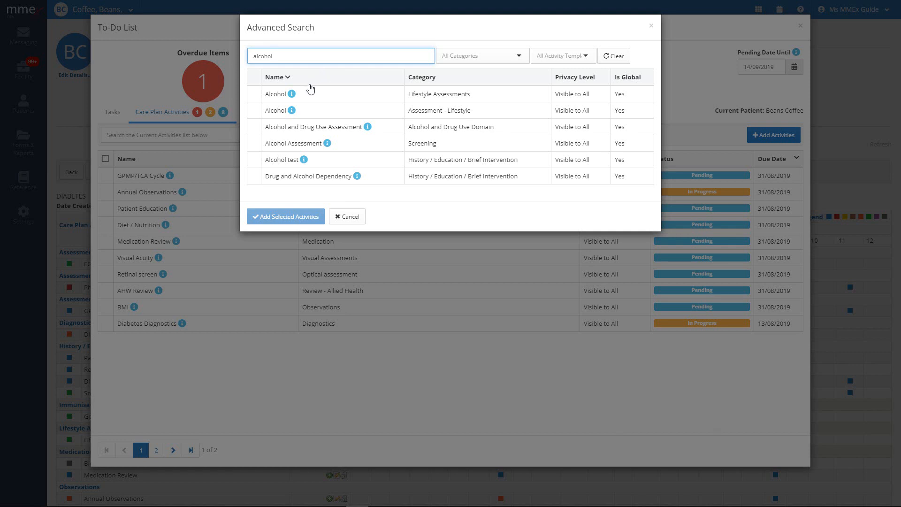
pyautogui.moveTo(293, 94)
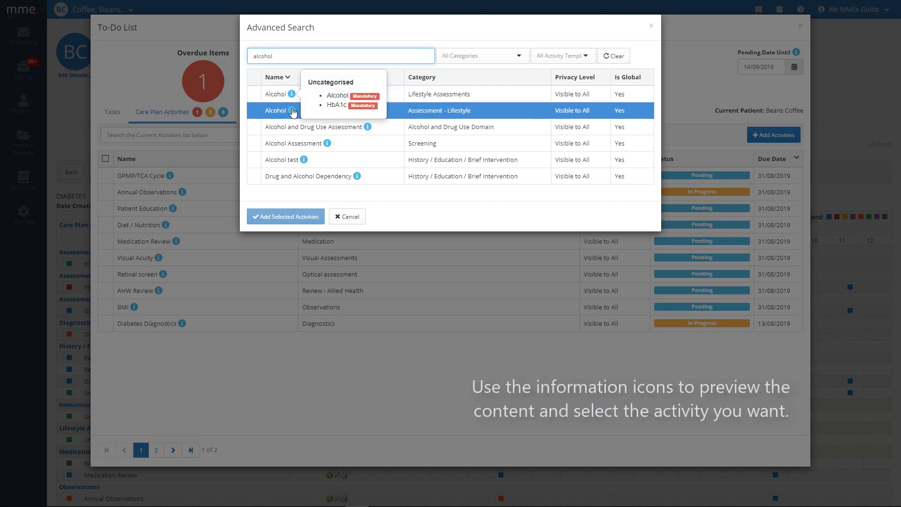
pyautogui.moveTo(293, 113)
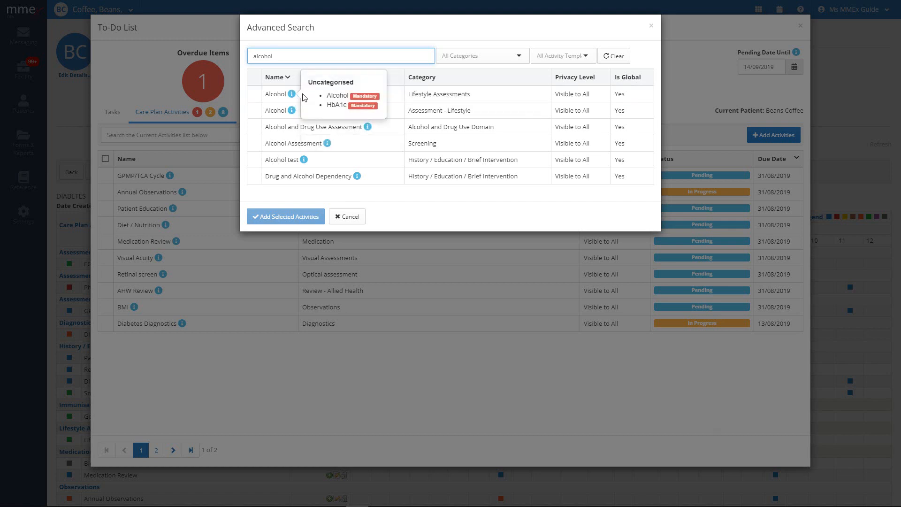
pyautogui.click(284, 98)
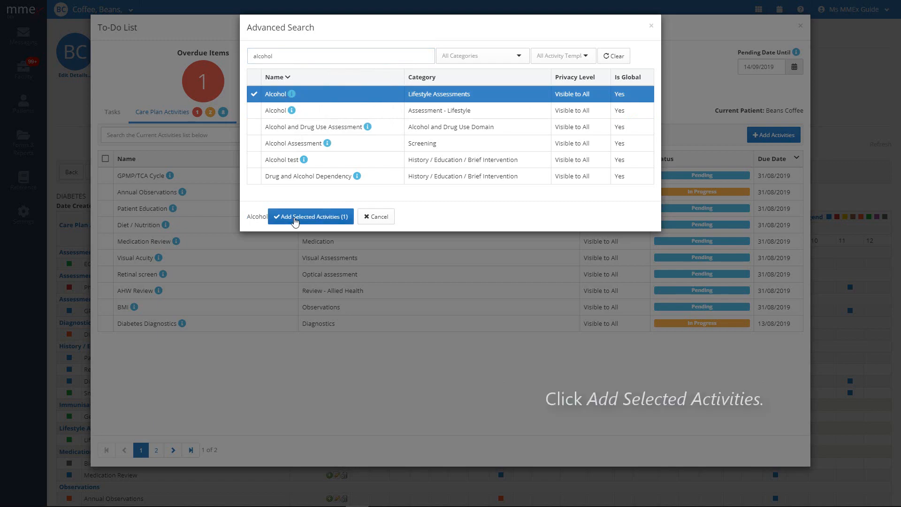
pyautogui.click(295, 218)
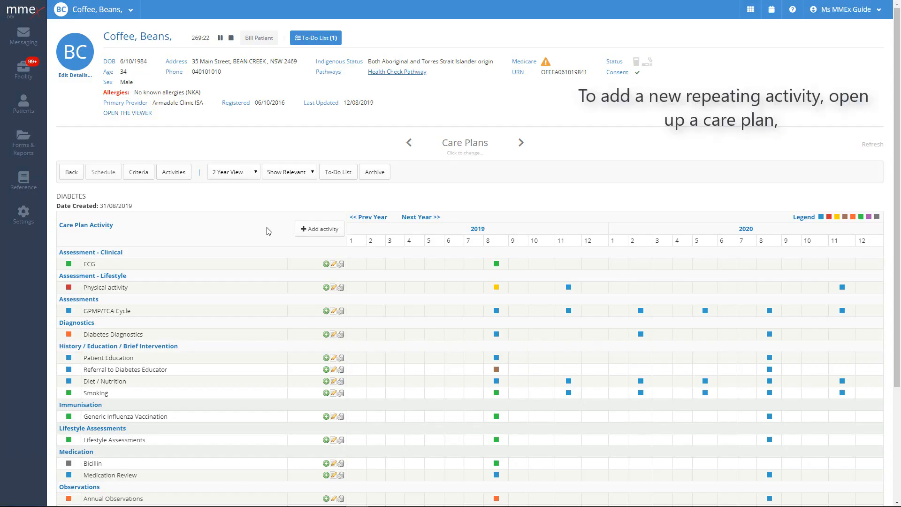
# Start a new care plan activity and pick Weight (Observations) from a 'weight' search.
pyautogui.click(324, 229)
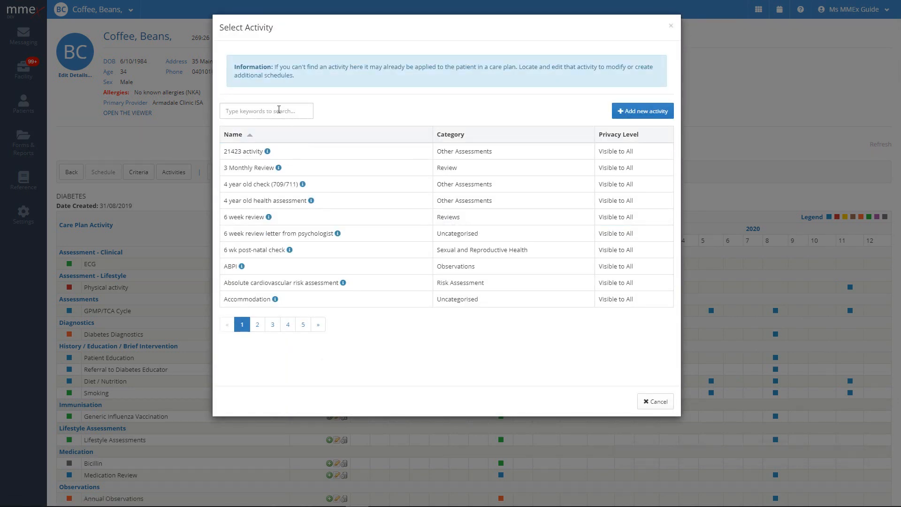
pyautogui.click(294, 111)
pyautogui.write('weight')
pyautogui.press('Return')
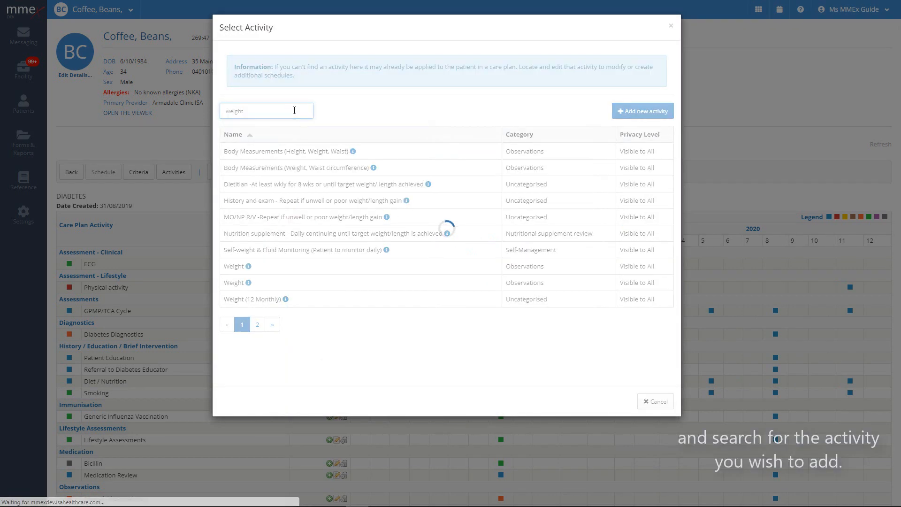
pyautogui.moveTo(249, 269)
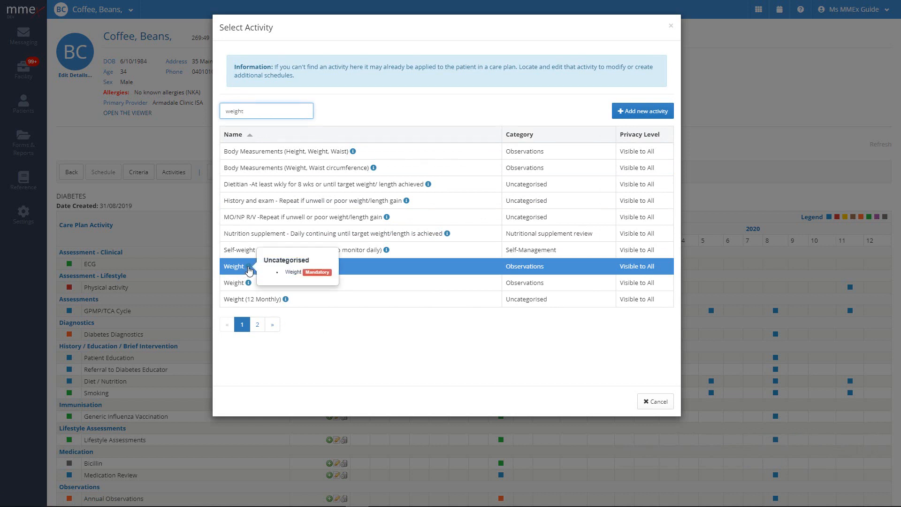
pyautogui.moveTo(250, 285)
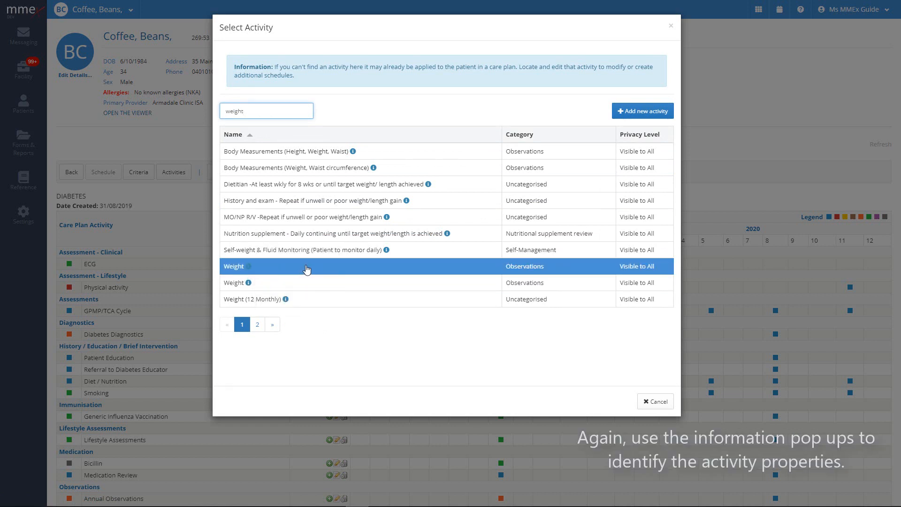
pyautogui.click(307, 267)
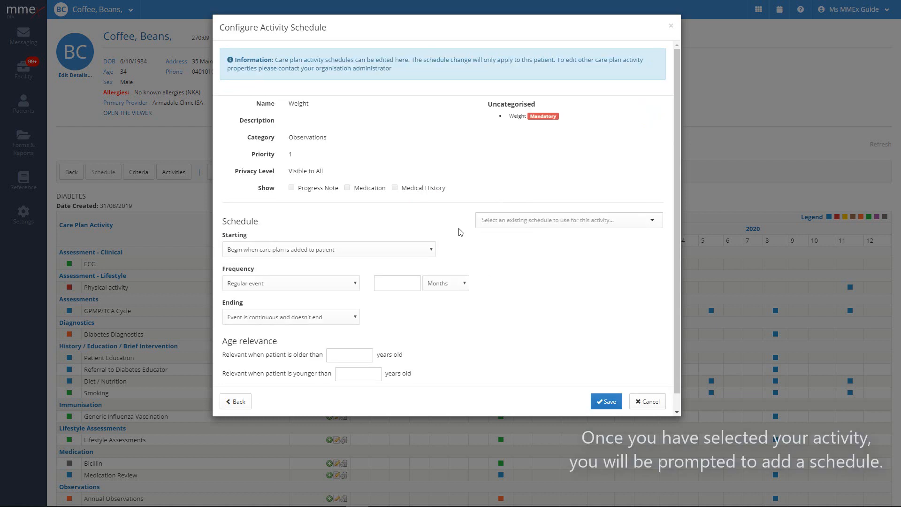
pyautogui.click(526, 219)
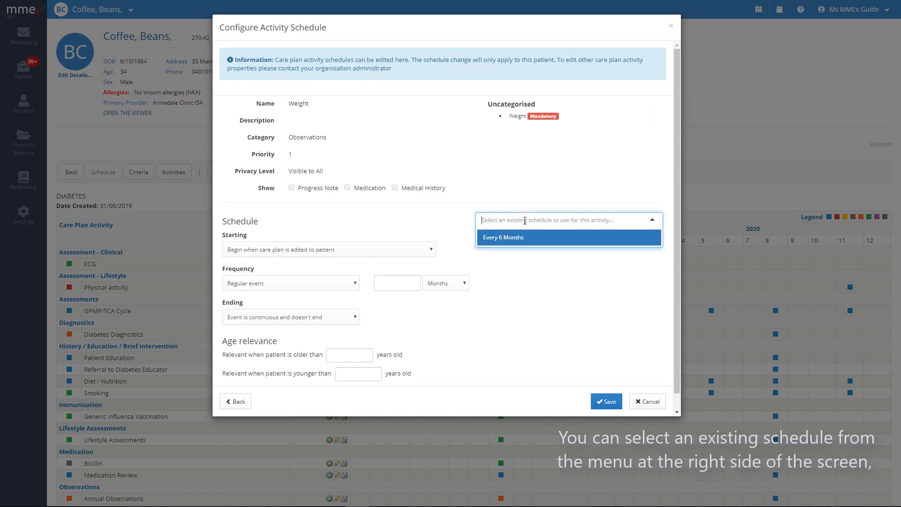
pyautogui.click(450, 230)
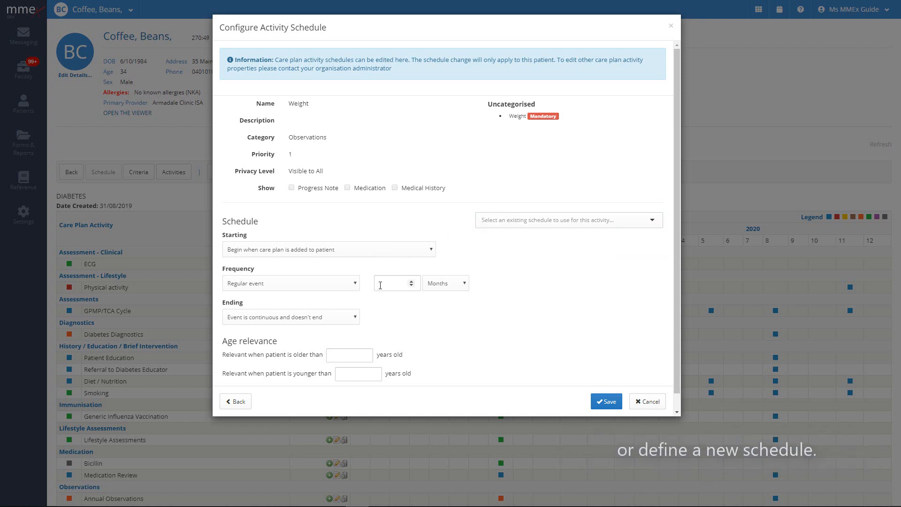
# Set the Weight activity to repeat every 6 months, ending after 3 years, and save.
pyautogui.click(396, 283)
pyautogui.write('6')
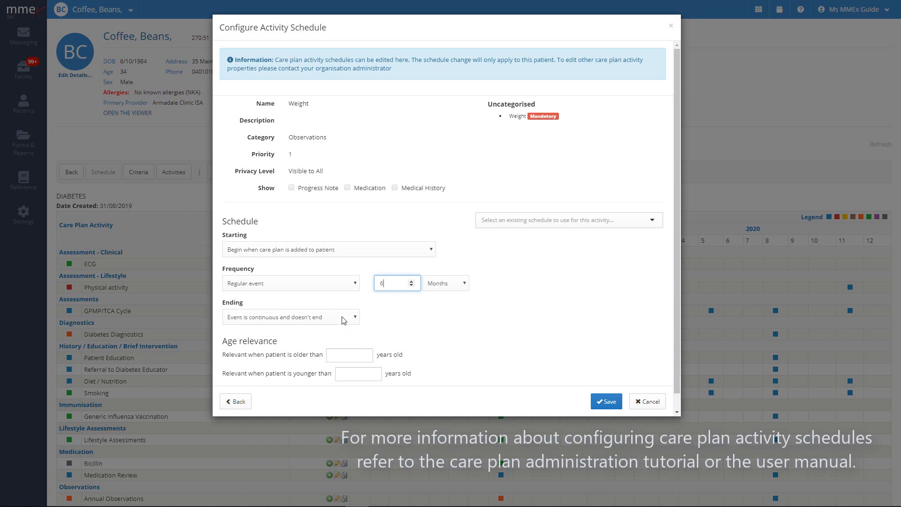
pyautogui.click(346, 317)
pyautogui.click(341, 345)
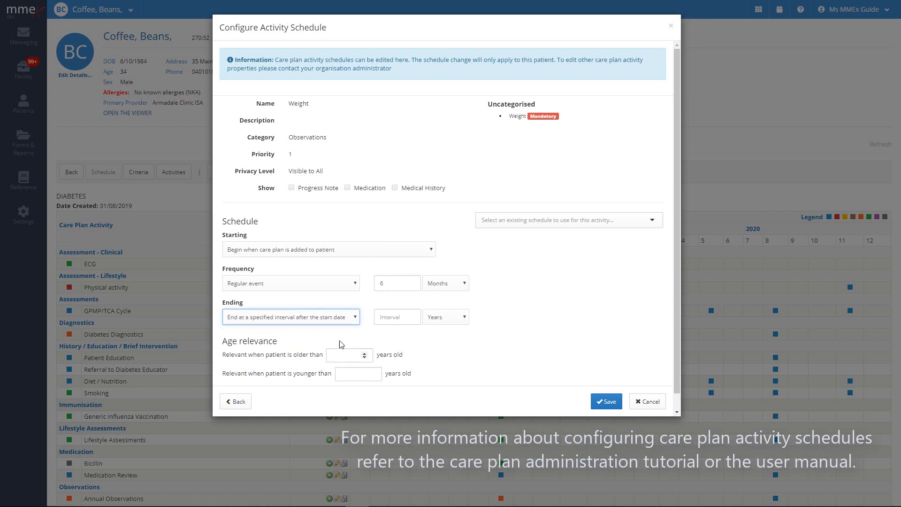
pyautogui.click(388, 317)
pyautogui.write('3')
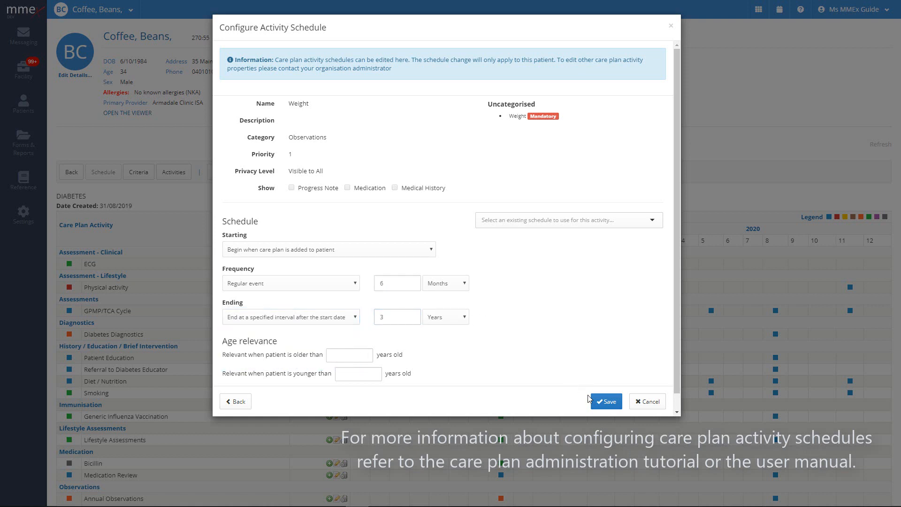
pyautogui.click(603, 403)
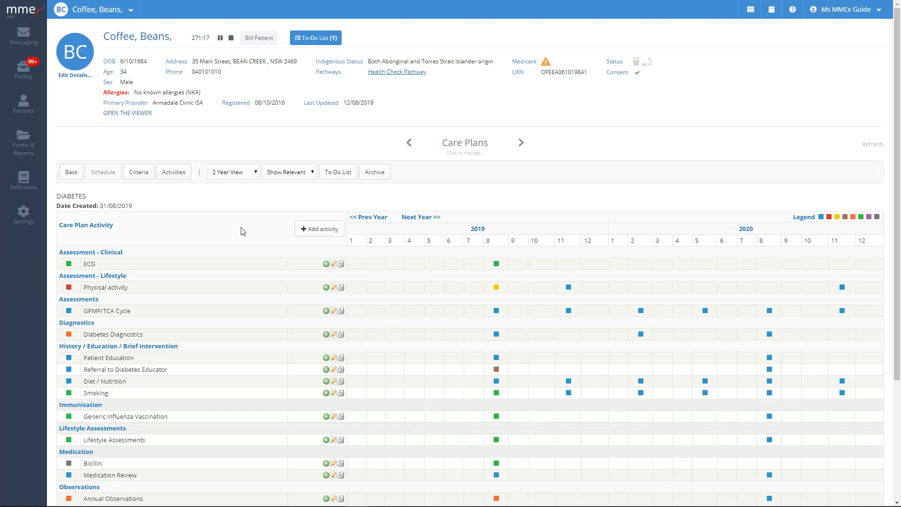